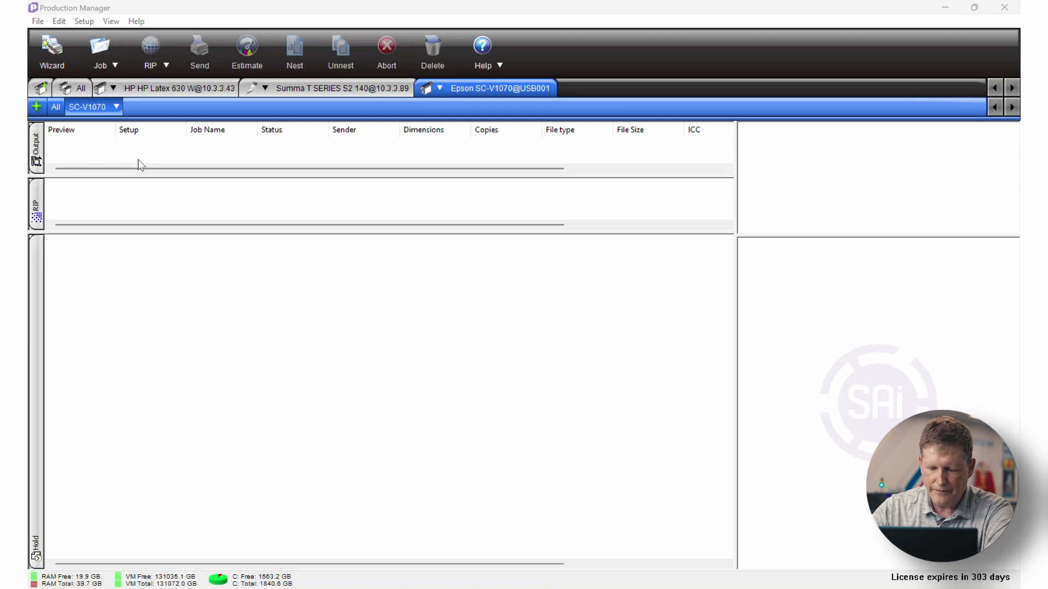
# Step: Open the jig layout definition from the default job properties and load the 375x375 coasters preset
pyautogui.doubleClick(139, 160)
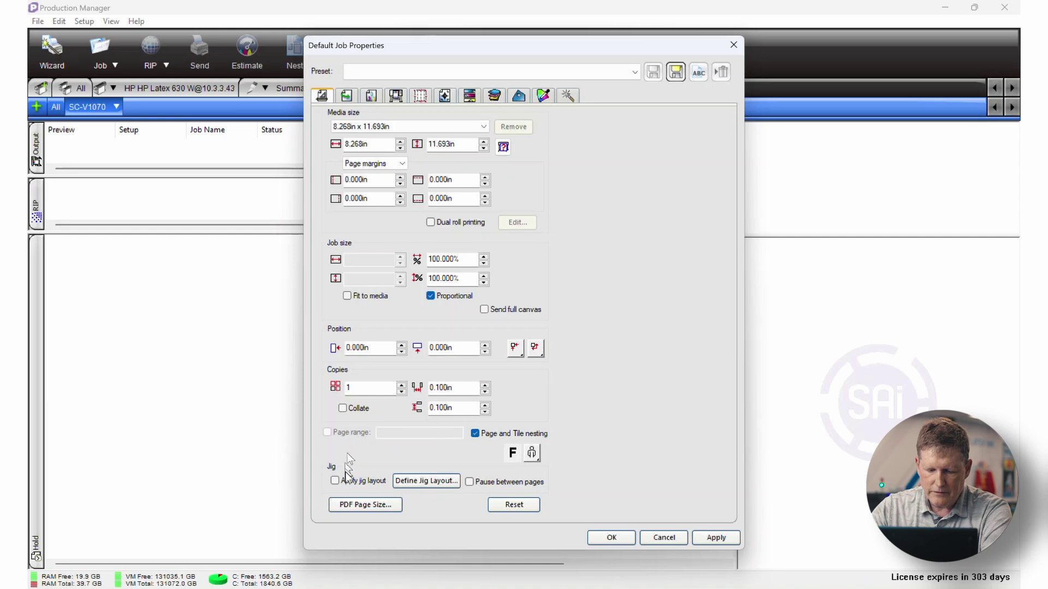
pyautogui.click(425, 481)
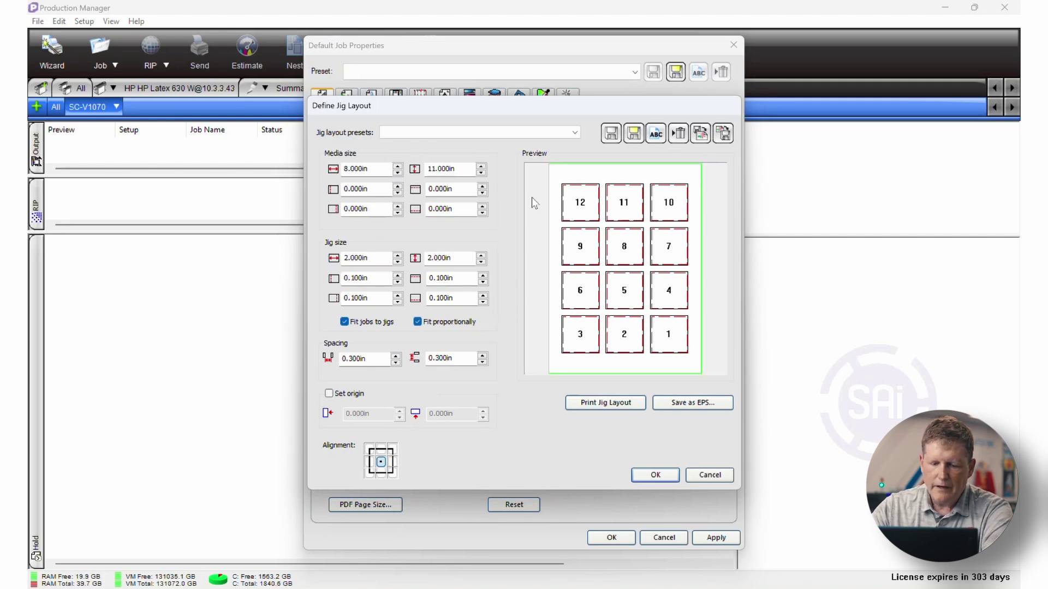
pyautogui.click(574, 133)
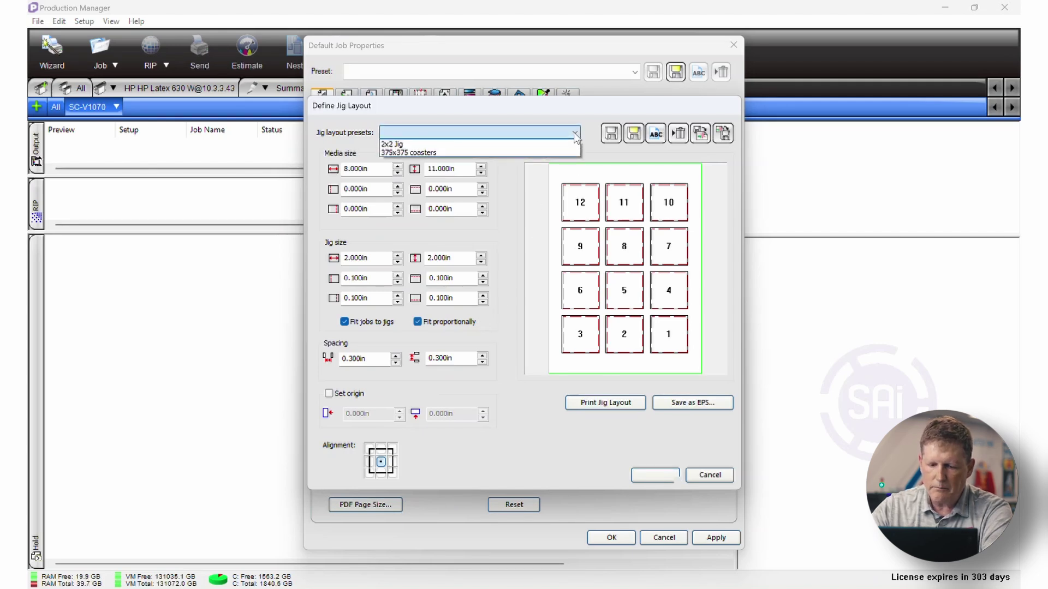
pyautogui.click(522, 153)
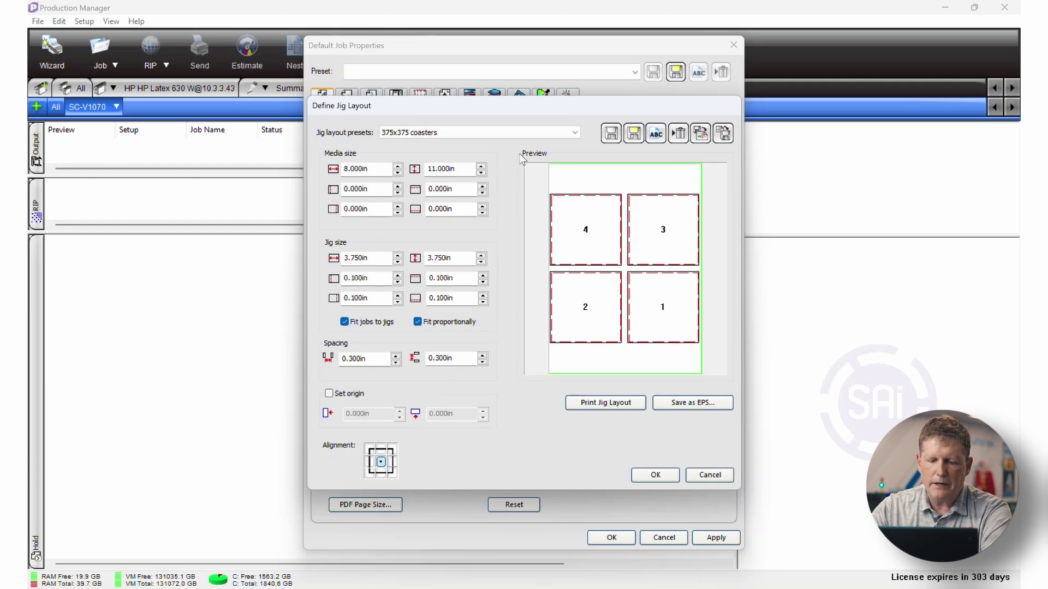
# Step: Preview the 2x2 Jig preset, return to 375x375 coasters, and accept the jig layout and default job properties
pyautogui.click(573, 133)
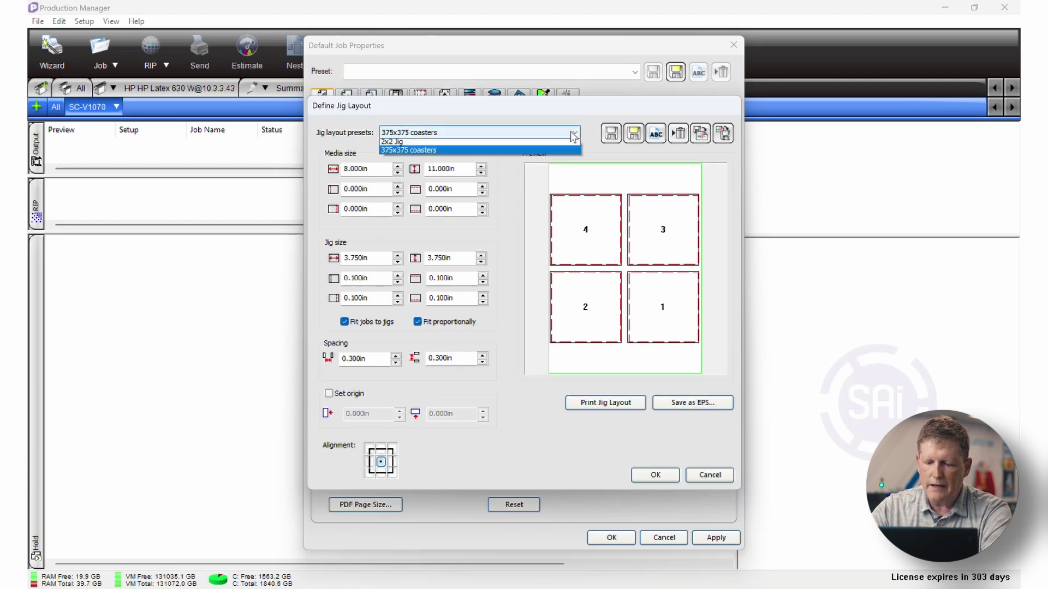
pyautogui.click(557, 144)
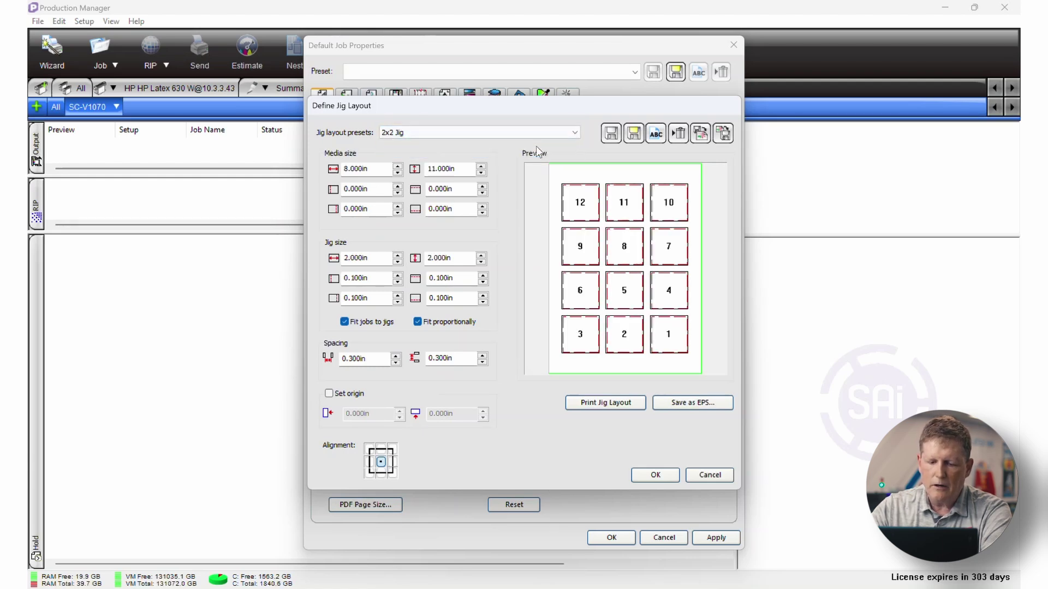
pyautogui.click(574, 132)
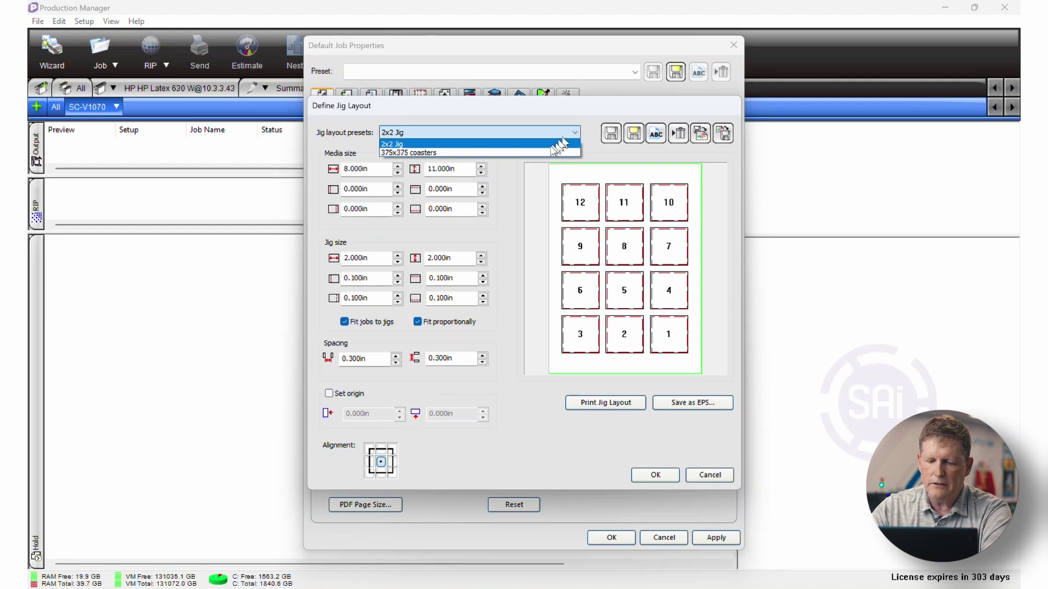
pyautogui.click(520, 155)
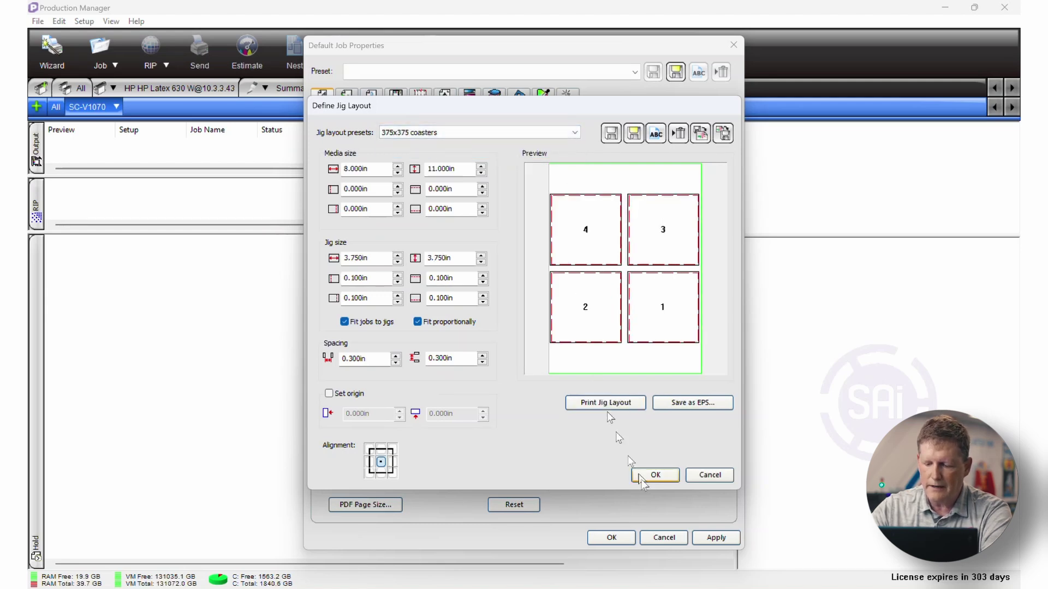
pyautogui.click(657, 475)
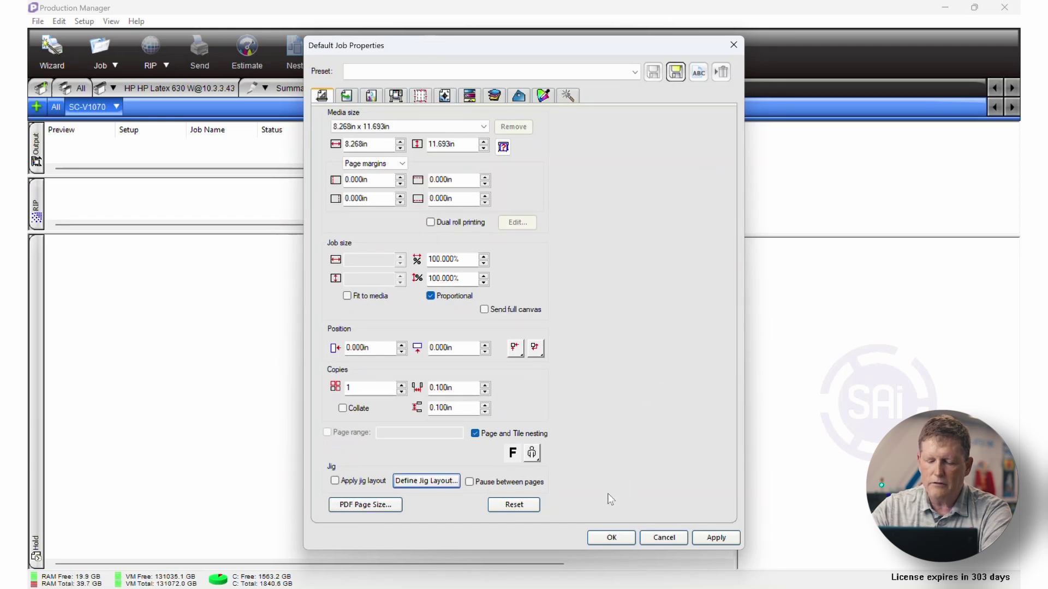
pyautogui.click(617, 538)
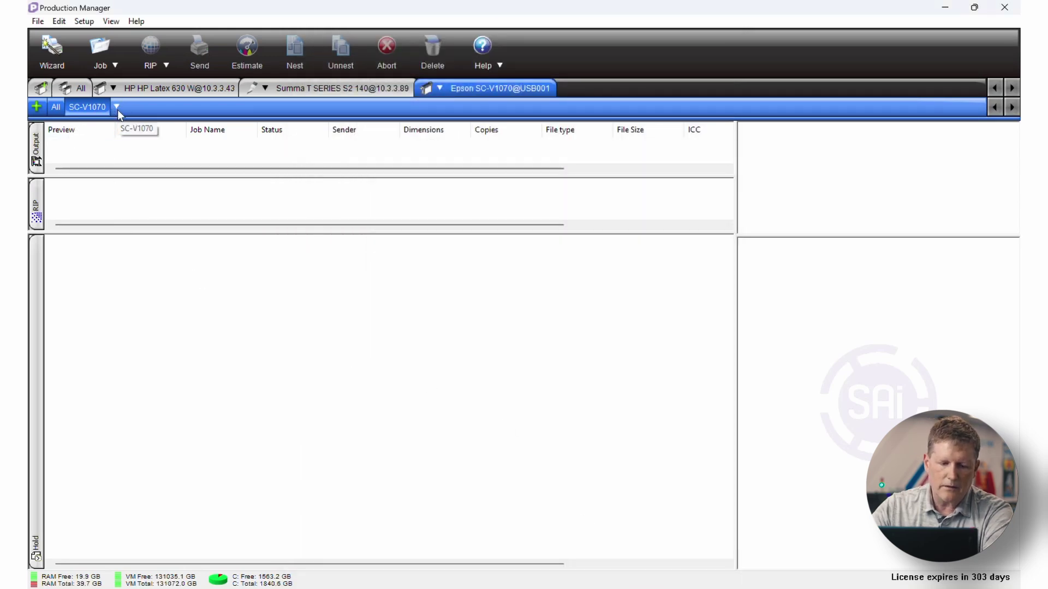
# Step: Add Aviation.pd, Barber Shop.pd, Black Diamond.pd and Body Shop.pd from the Vinyl Signs folder as jobs for the SC-V1070 setup
pyautogui.click(96, 55)
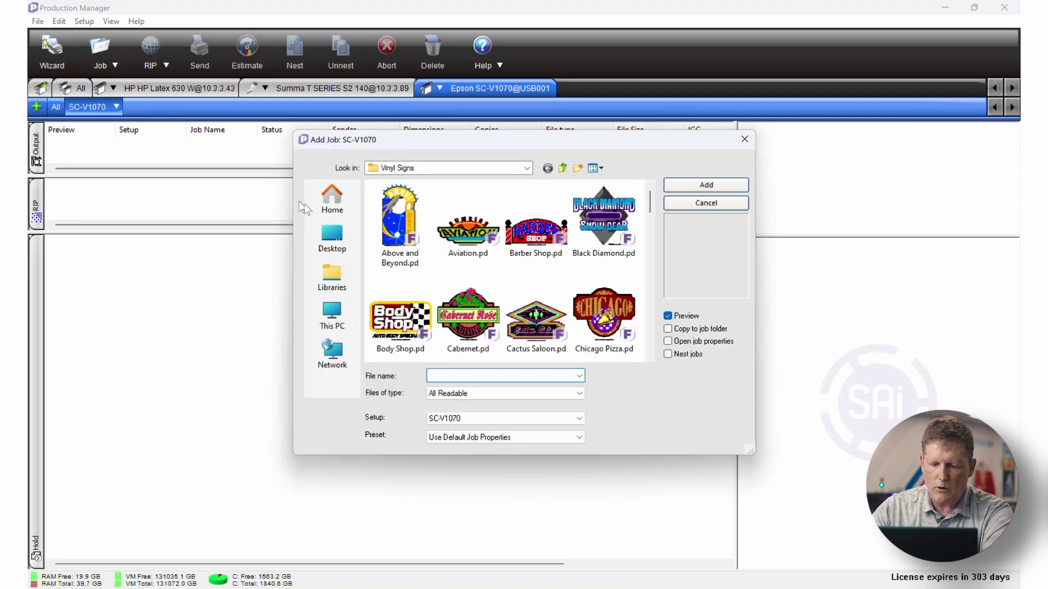
pyautogui.click(476, 224)
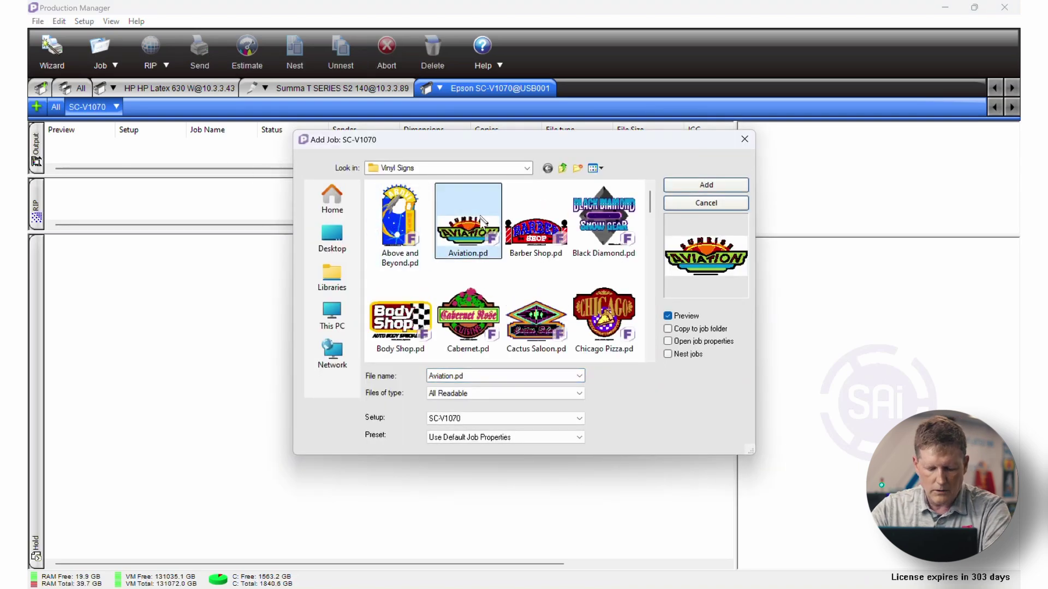
pyautogui.keyDown('shift'); pyautogui.click(402, 319); pyautogui.keyUp('shift')
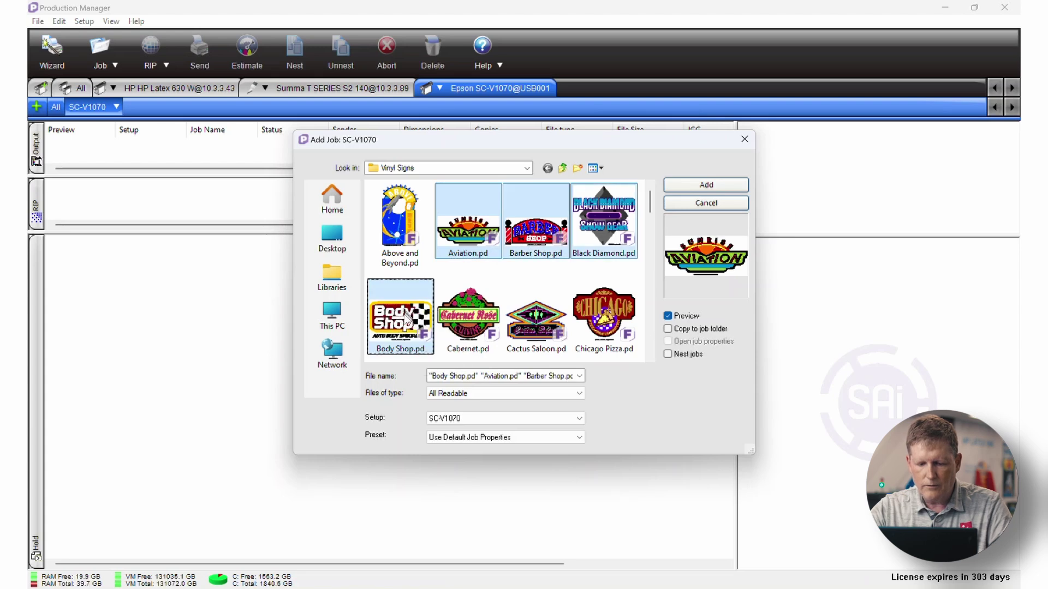
pyautogui.click(706, 185)
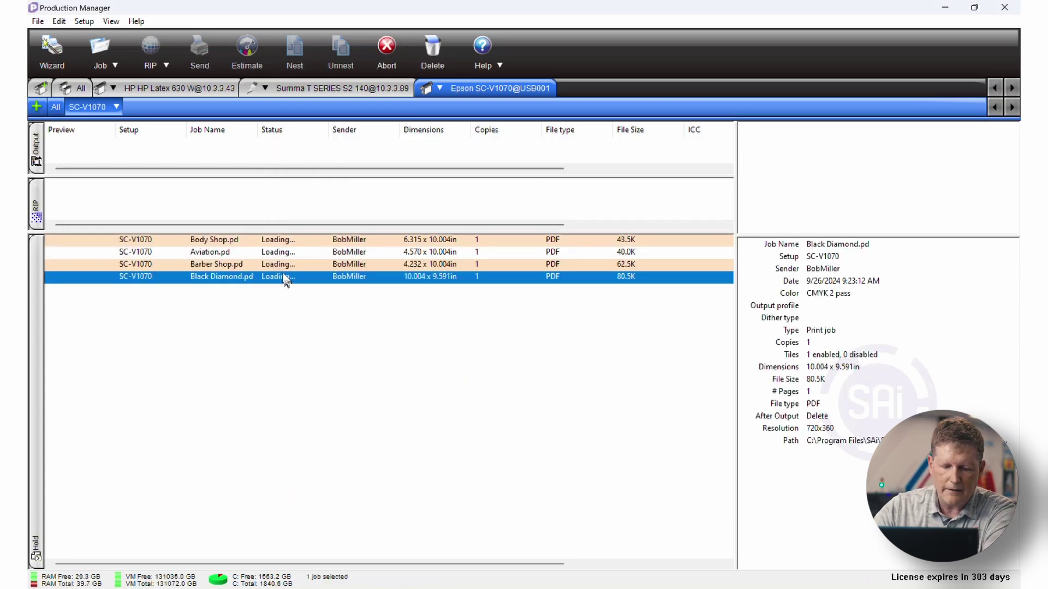
# Step: Select all four held jobs and nest them together
pyautogui.click(110, 244)
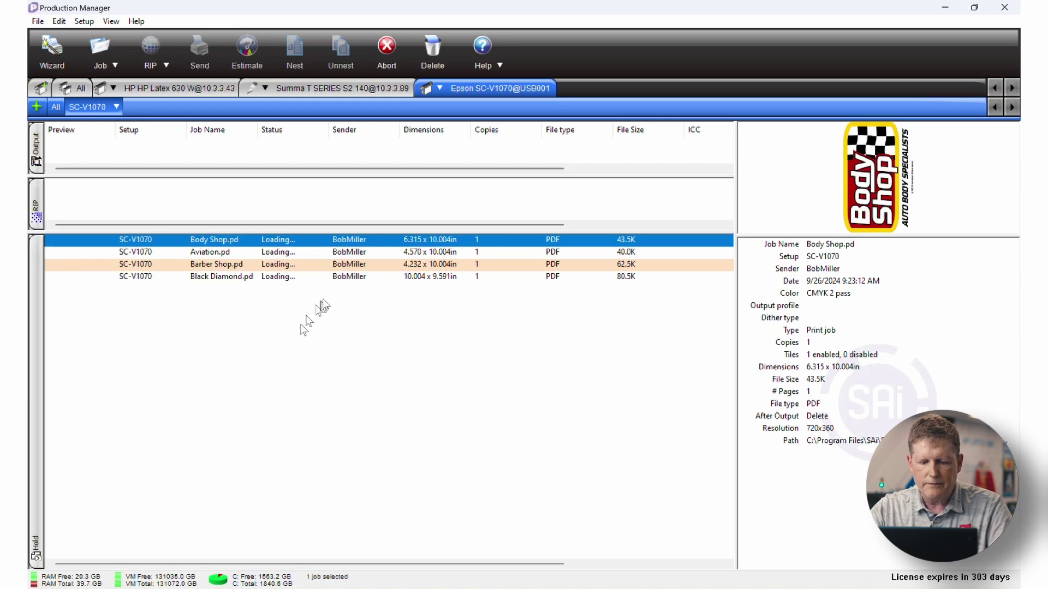
pyautogui.hotkey('ctrl', 'a')
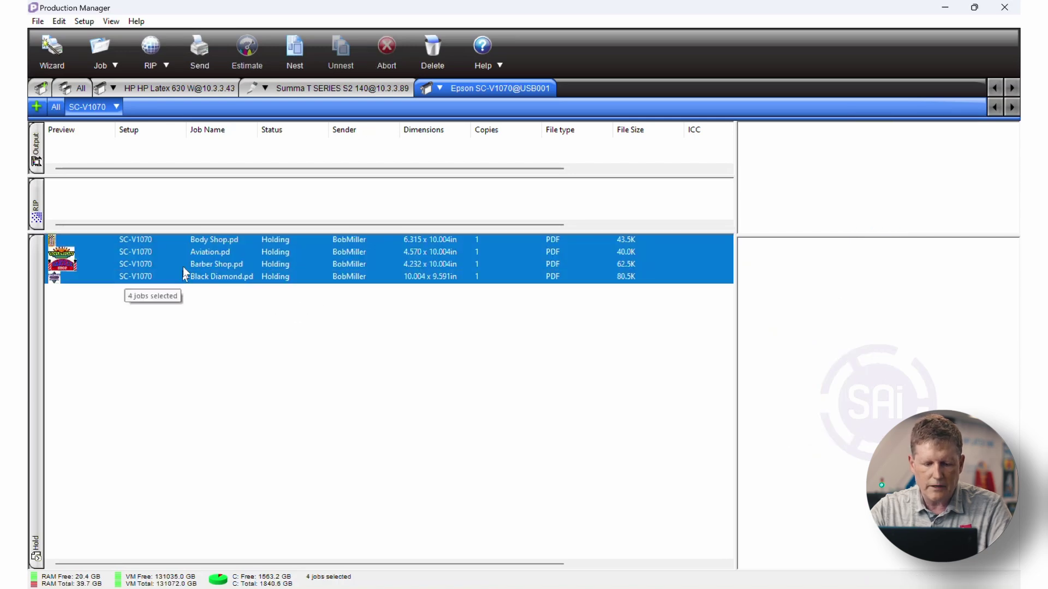
pyautogui.rightClick(197, 247)
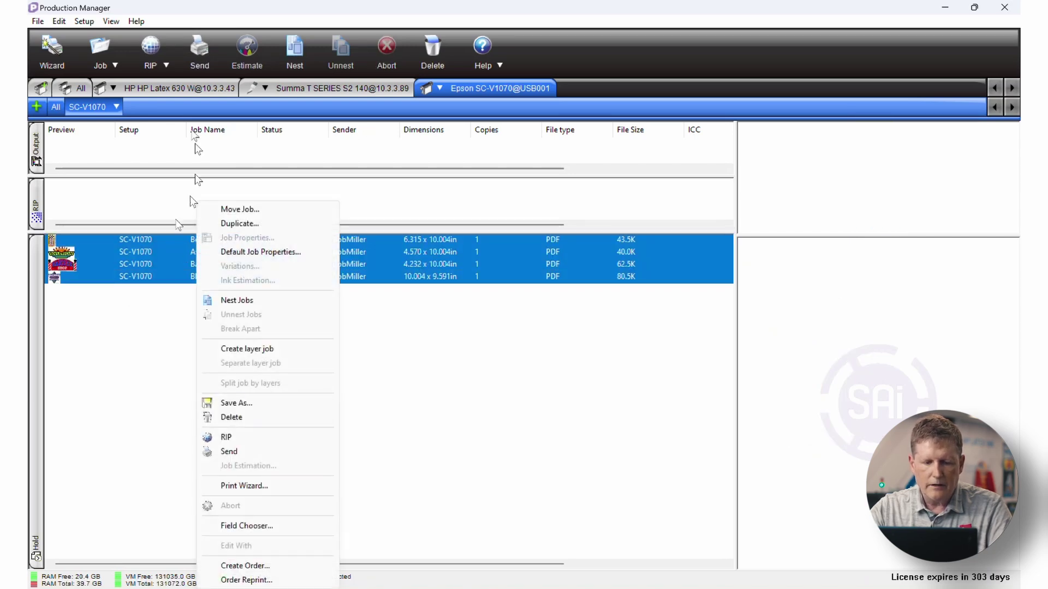
pyautogui.click(298, 47)
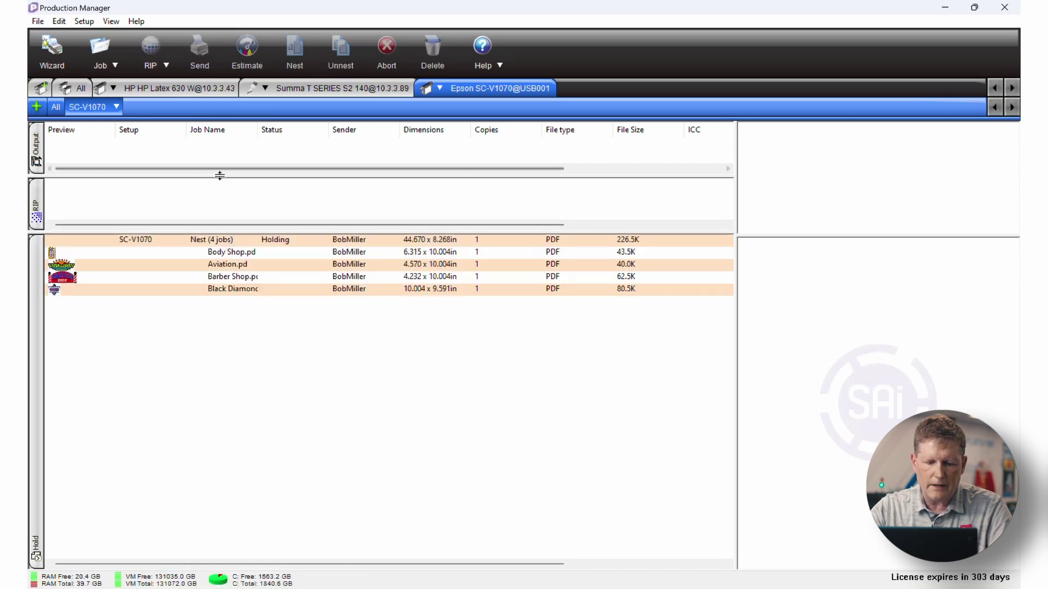
# Step: Open the nested job's properties, accept the 375x375 coasters jig definition, and apply the jig layout to the nest
pyautogui.rightClick(209, 243)
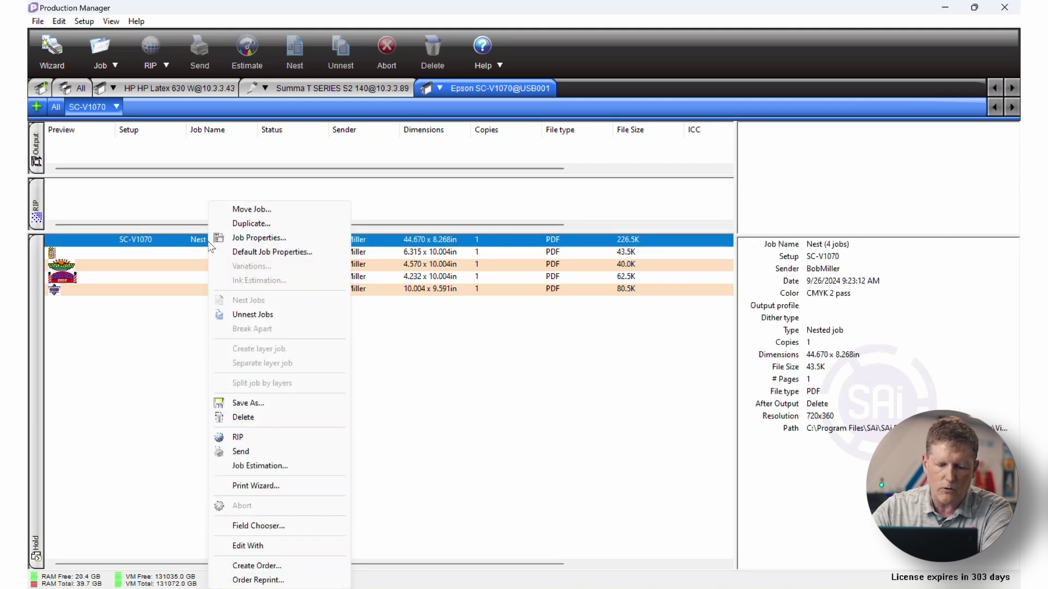
pyautogui.click(250, 240)
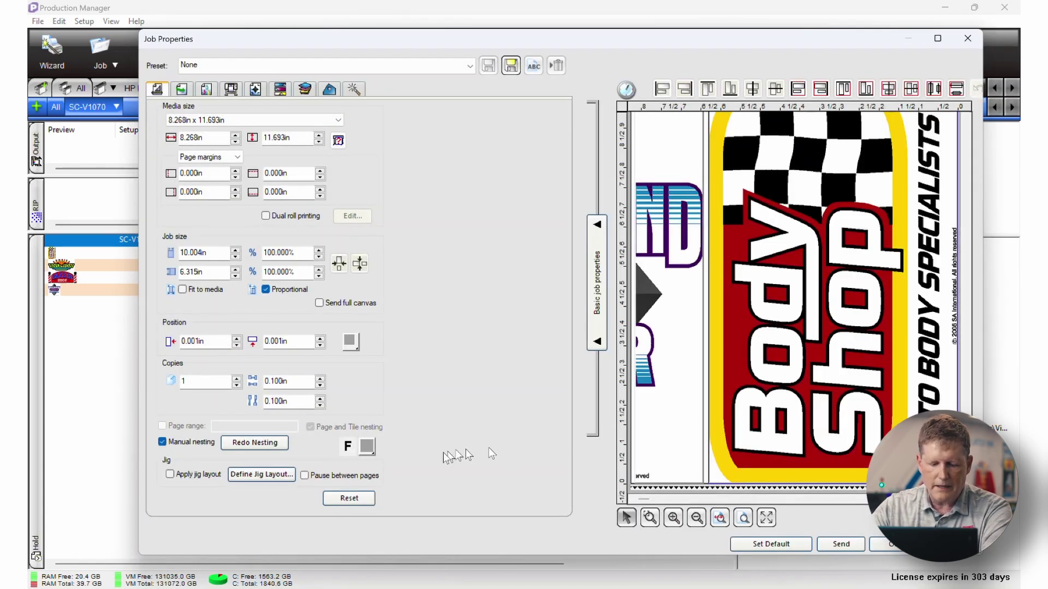
pyautogui.click(264, 479)
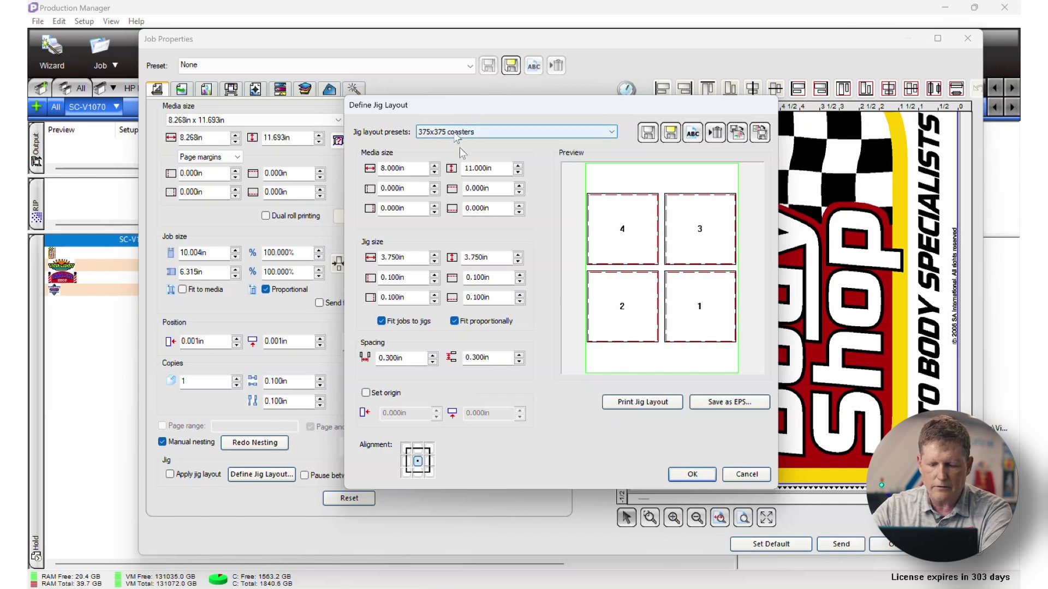
pyautogui.click(682, 473)
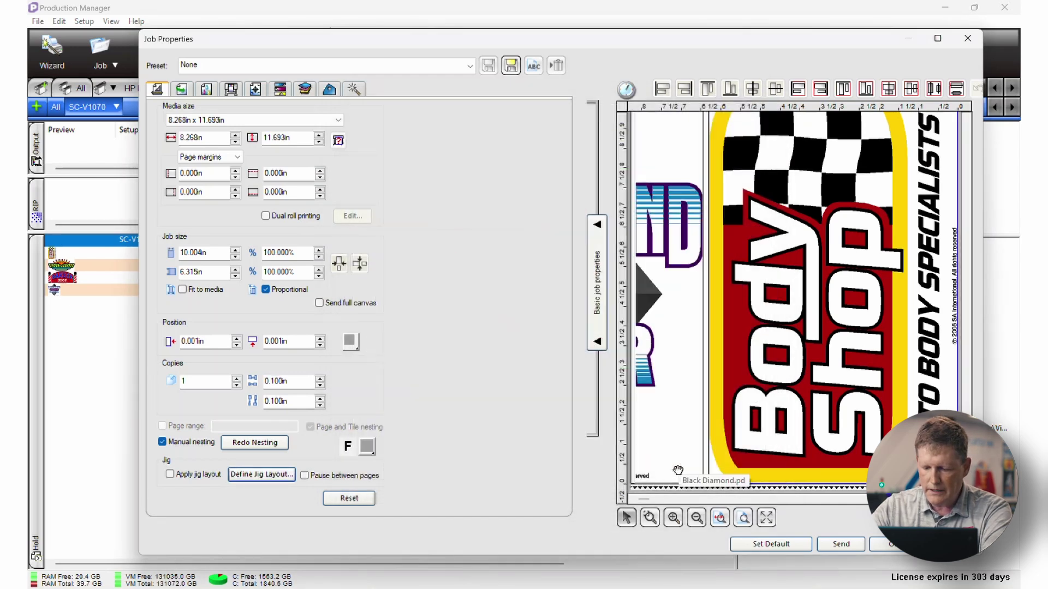
pyautogui.click(170, 474)
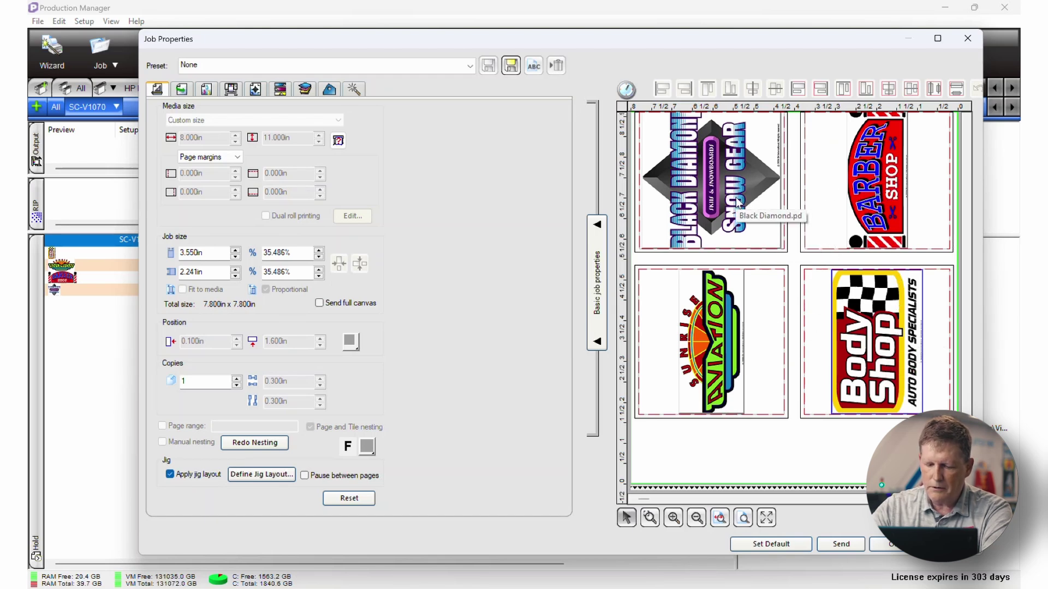
# Step: Change the nested job's jig layout to the 2x2 Jig preset
pyautogui.click(260, 474)
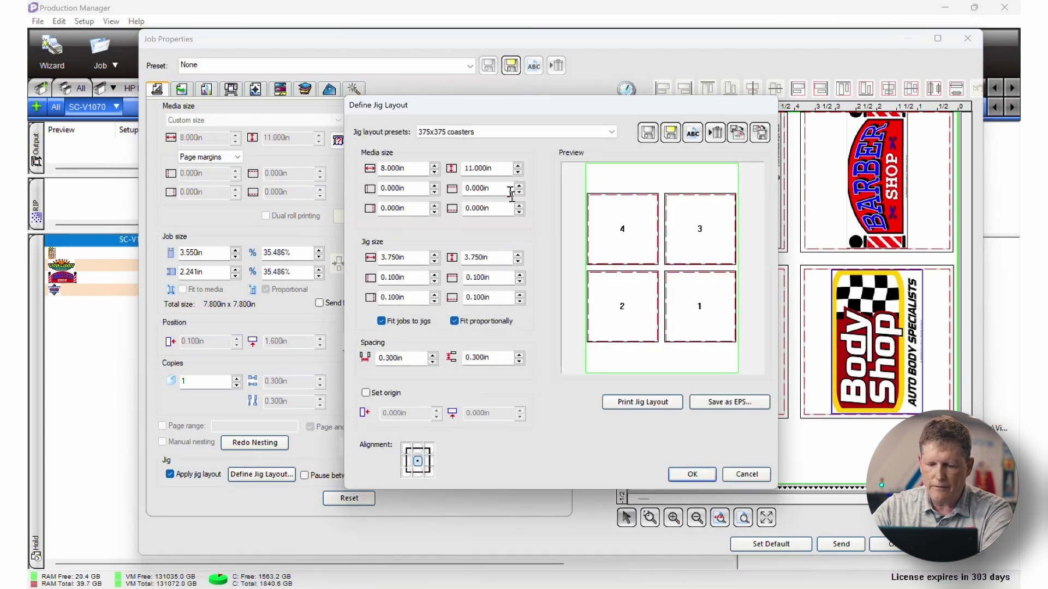
pyautogui.click(610, 132)
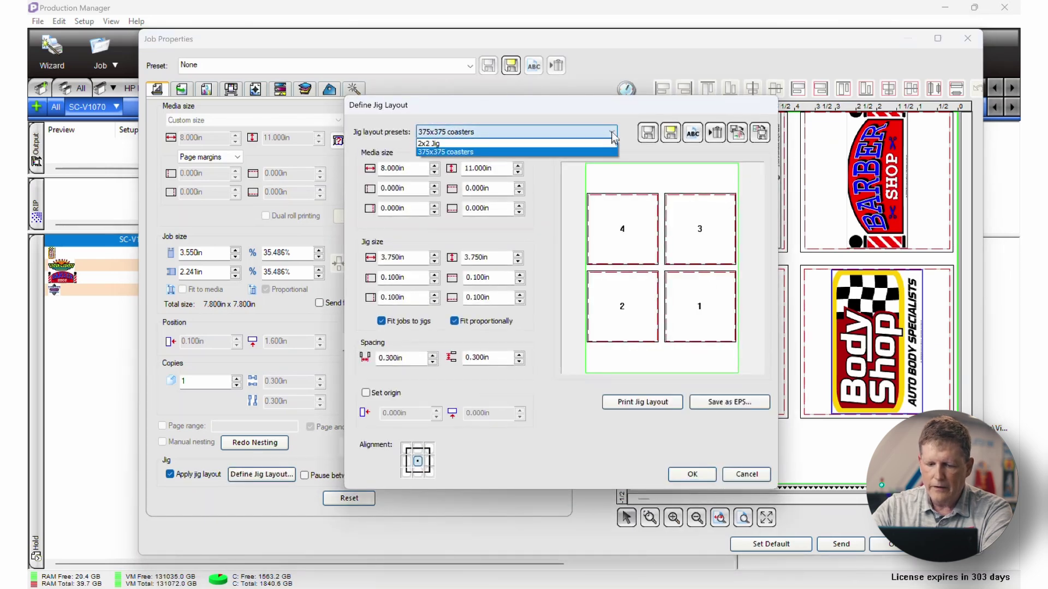
pyautogui.click(570, 144)
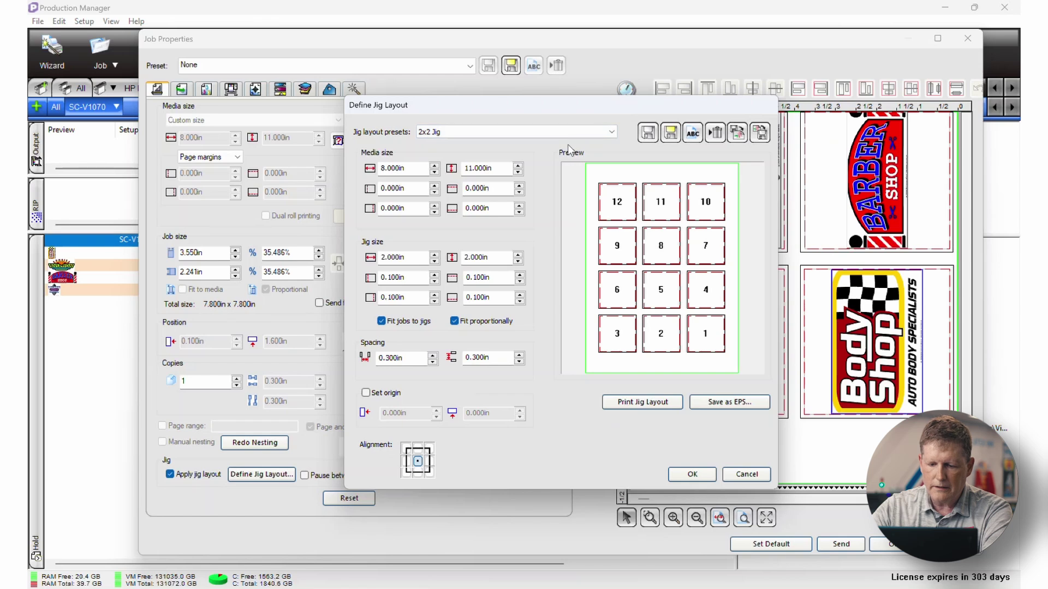
pyautogui.click(691, 474)
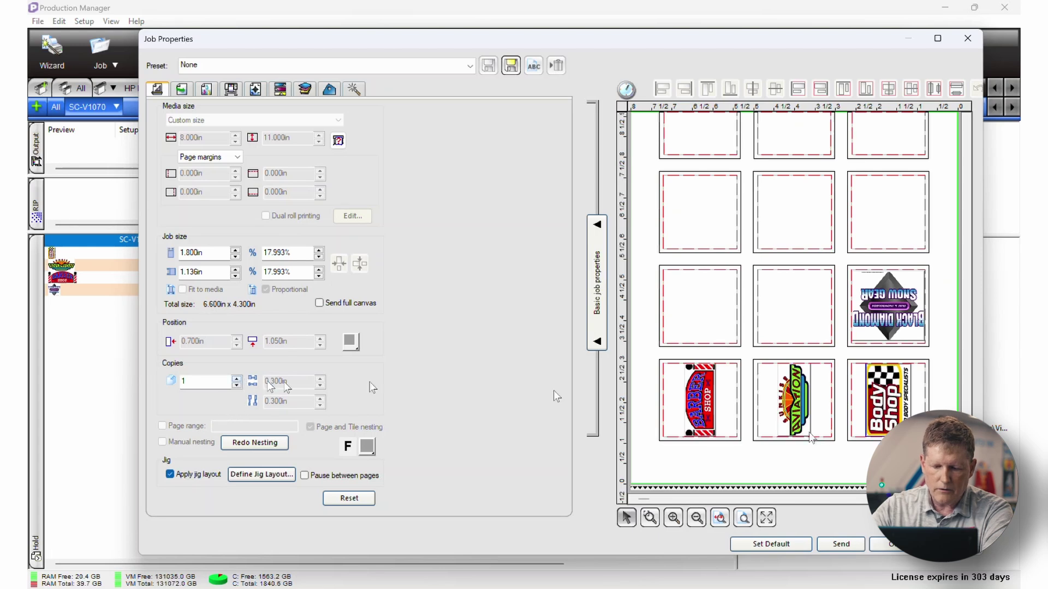
# Step: Select all four designs in the nest preview, set their copies to 3, and accept the job properties
pyautogui.click(906, 426)
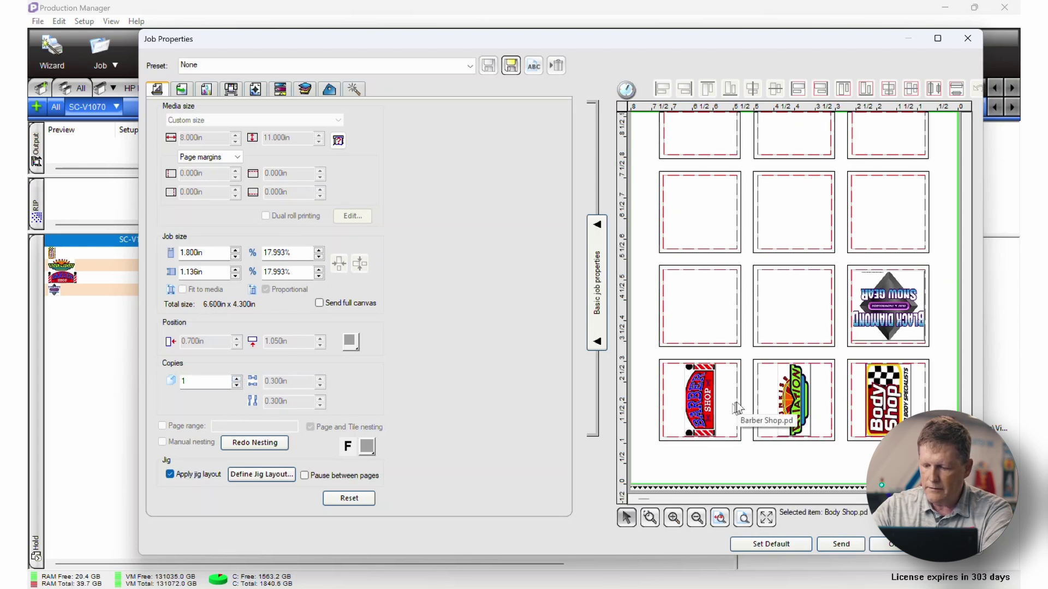
pyautogui.click(767, 407)
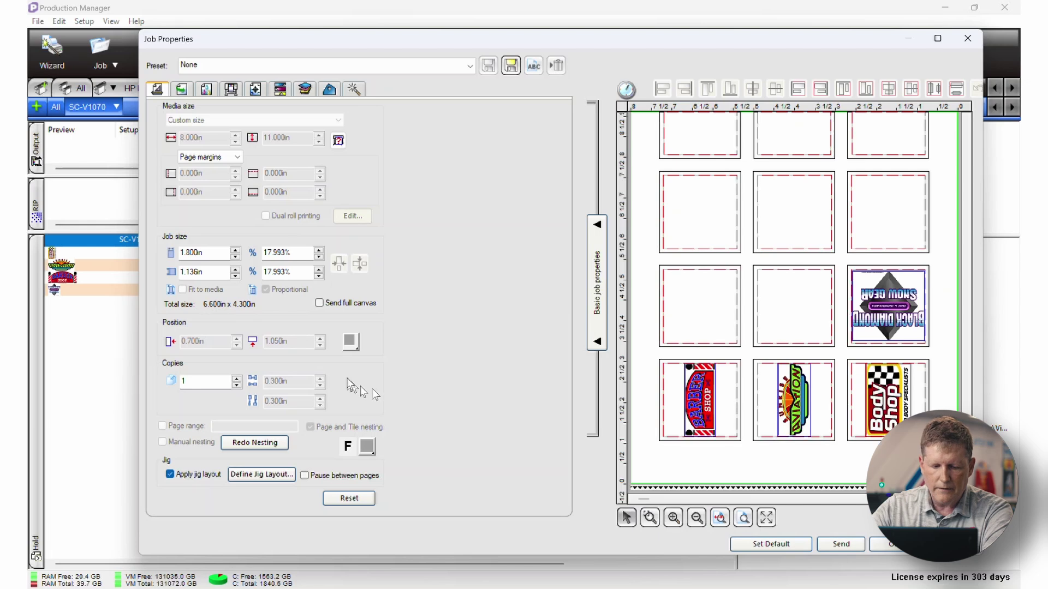
pyautogui.click(236, 380)
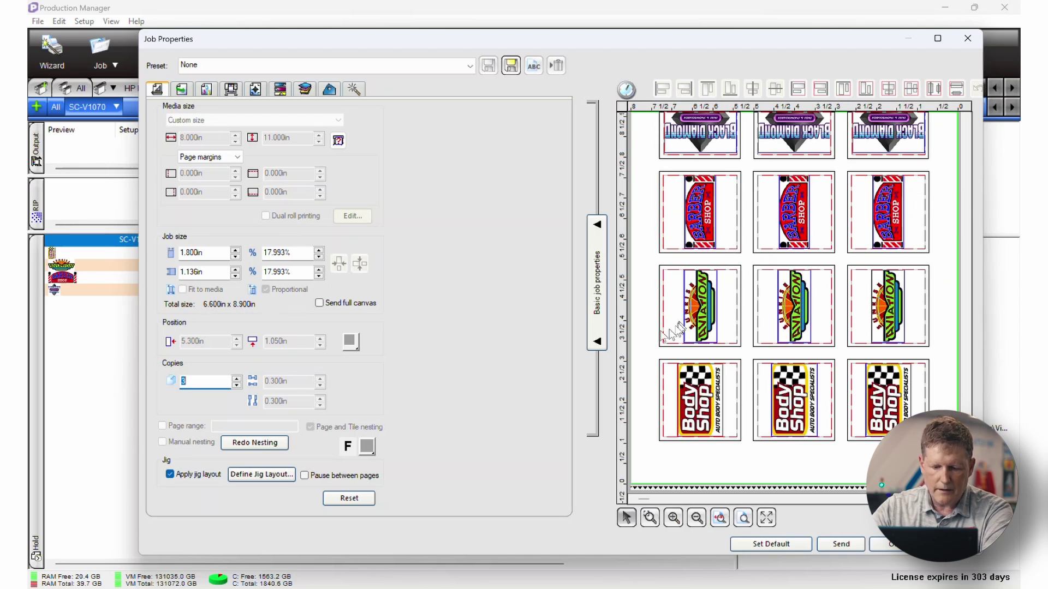
pyautogui.click(885, 544)
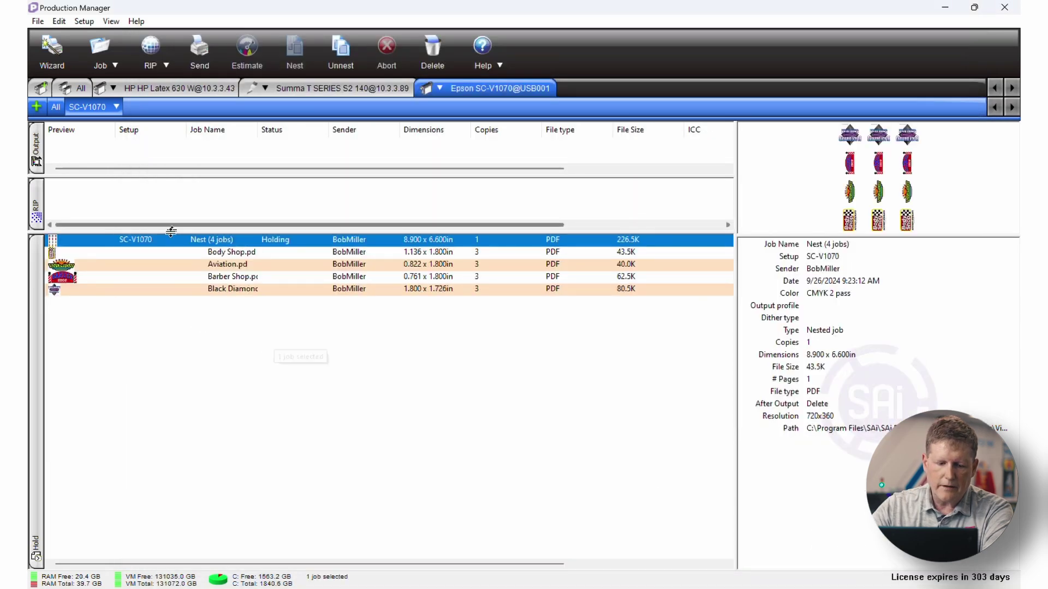